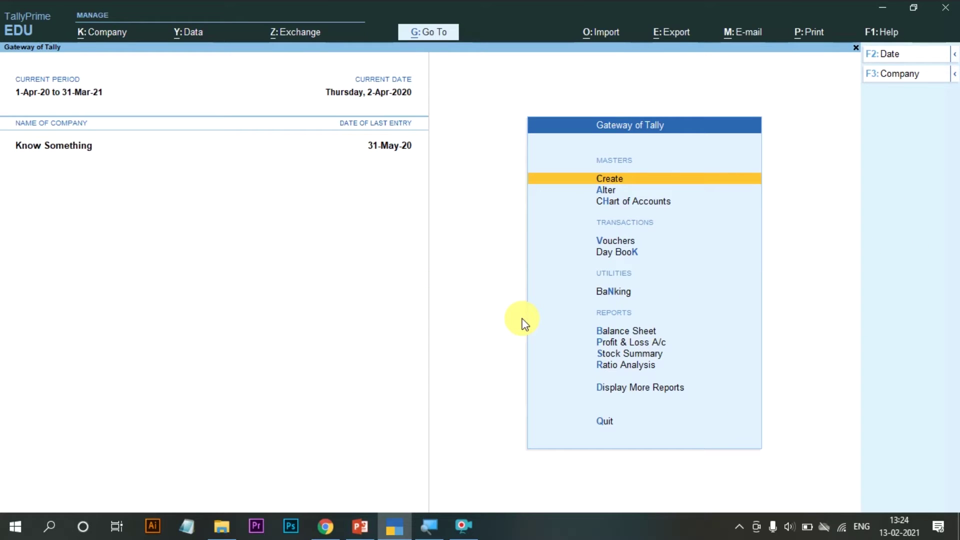
Step: Open voucher entry and page through the saved payment vouchers to review them, stopping at payment voucher No. 2
{"action": "key", "text": "v"}
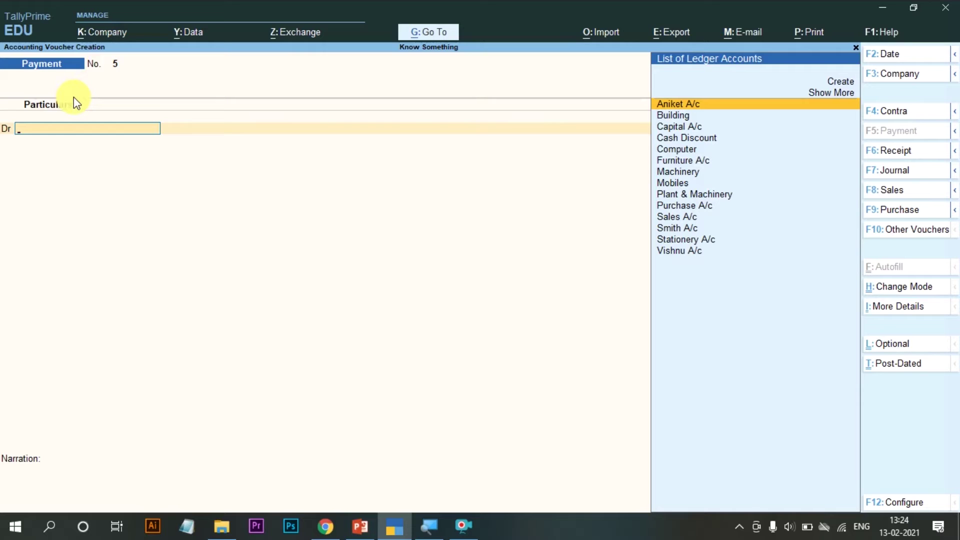
{"action": "key", "text": "Page_Up"}
{"action": "key", "text": "Page_Up"}
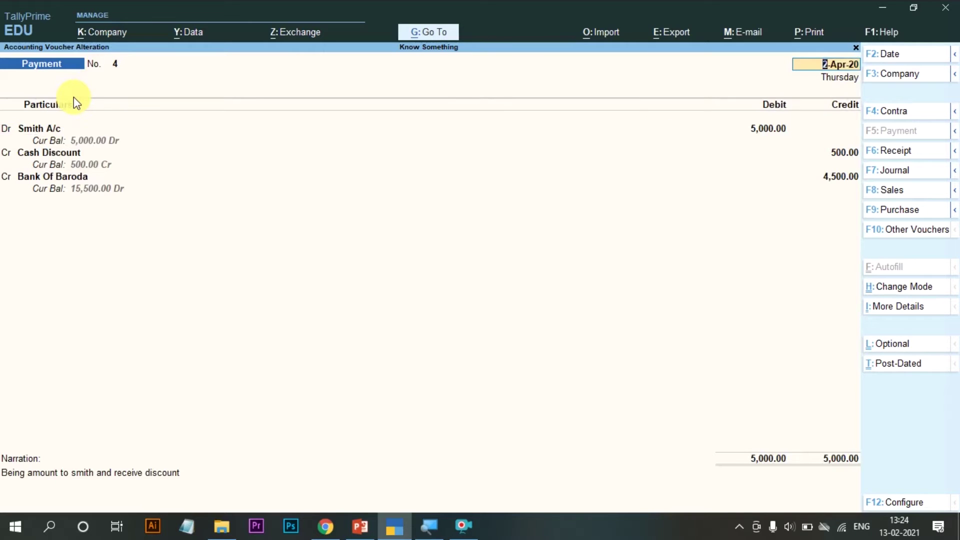
{"action": "key", "text": "Page_Up"}
{"action": "key", "text": "Page_Up"}
{"action": "key", "text": "Page_Down"}
{"action": "key", "text": "Page_Up"}
{"action": "key", "text": "Page_Down"}
{"action": "key", "text": "Page_Down"}
{"action": "key", "text": "Page_Down"}
{"action": "key", "text": "Page_Down"}
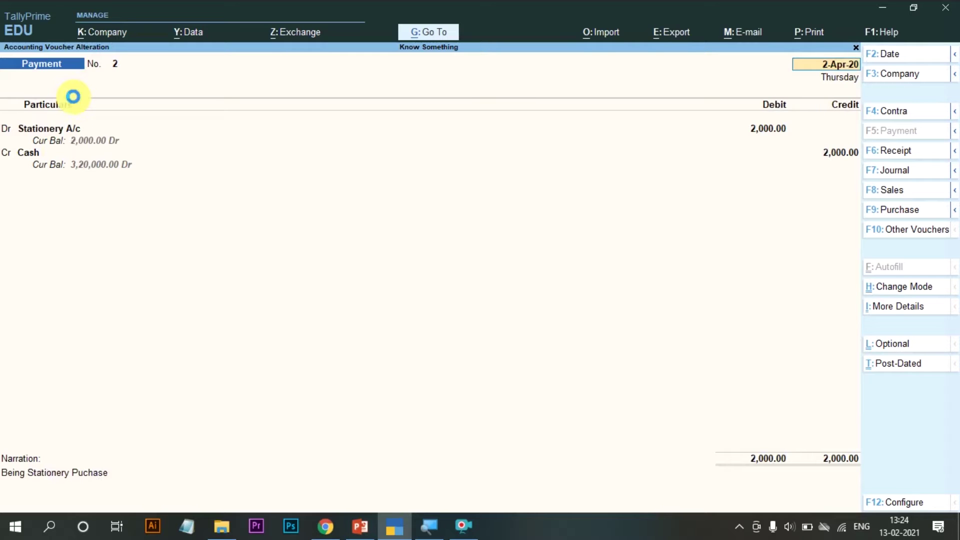
{"action": "key", "text": "Page_Up"}
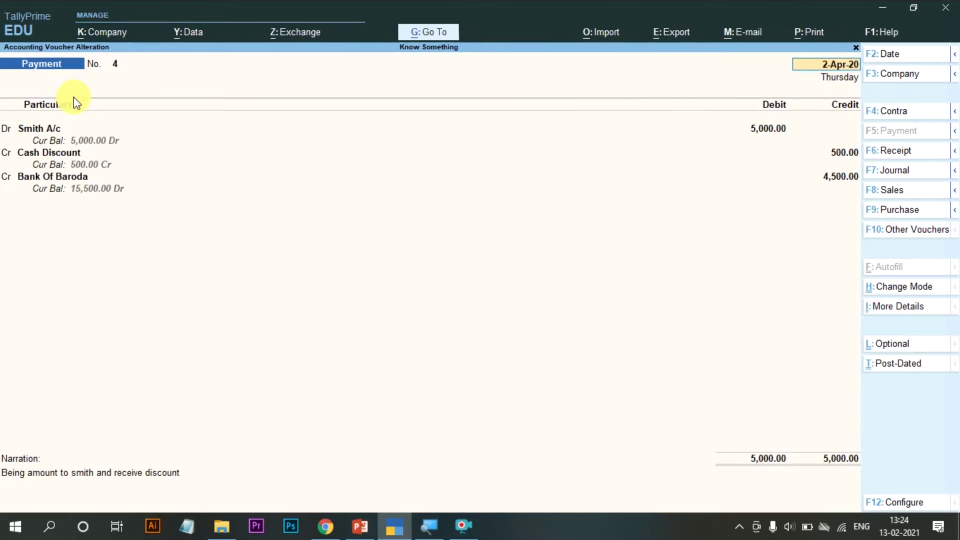
{"action": "key", "text": "Page_Up"}
{"action": "key", "text": "Page_Up"}
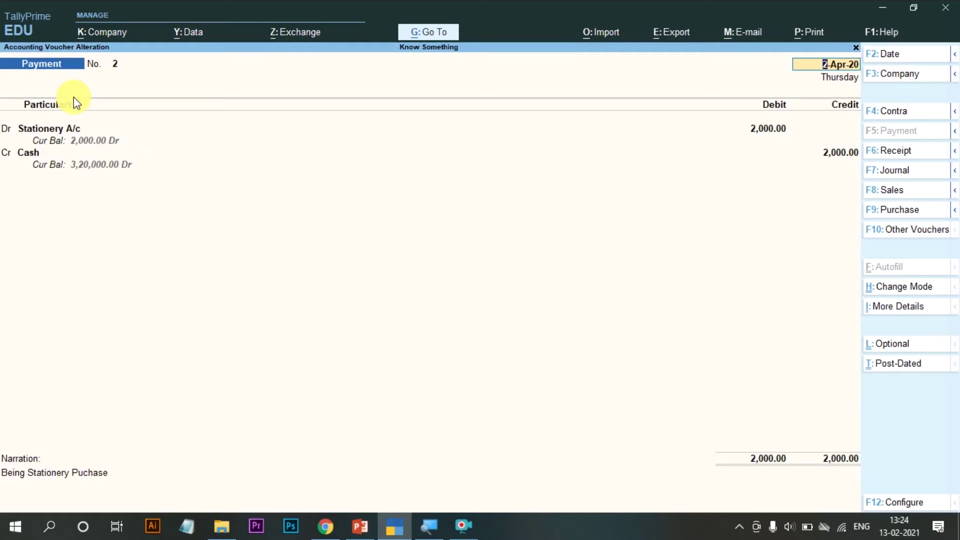
Step: Request deletion of the Stationery A/c payment voucher, decline the deletion, and accept the voucher as it is
{"action": "key", "text": "Return"}
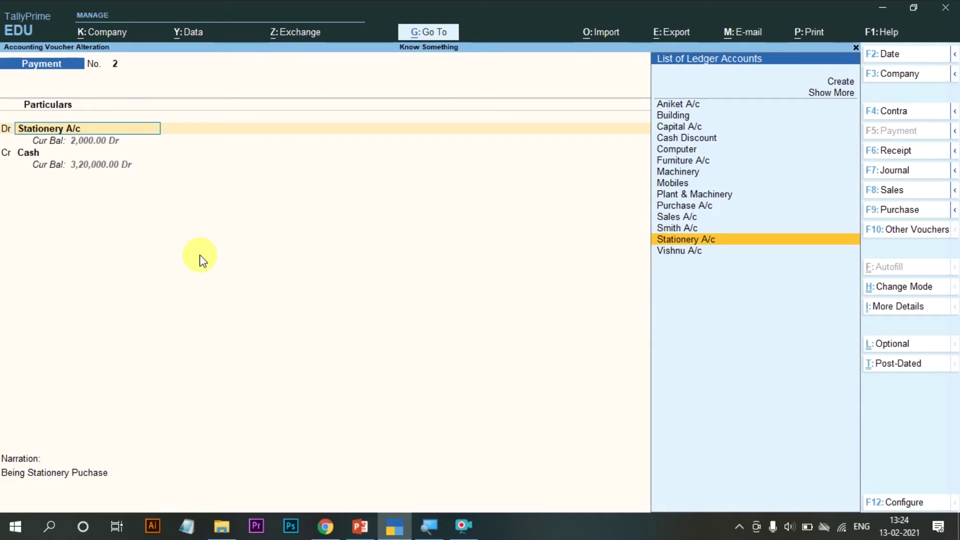
{"action": "key", "text": "alt"}
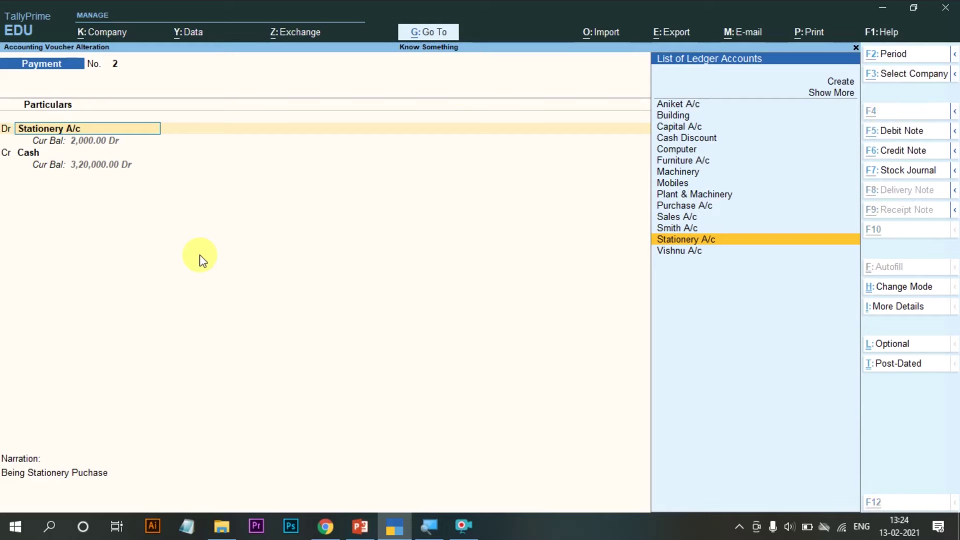
{"action": "key", "text": "alt+d"}
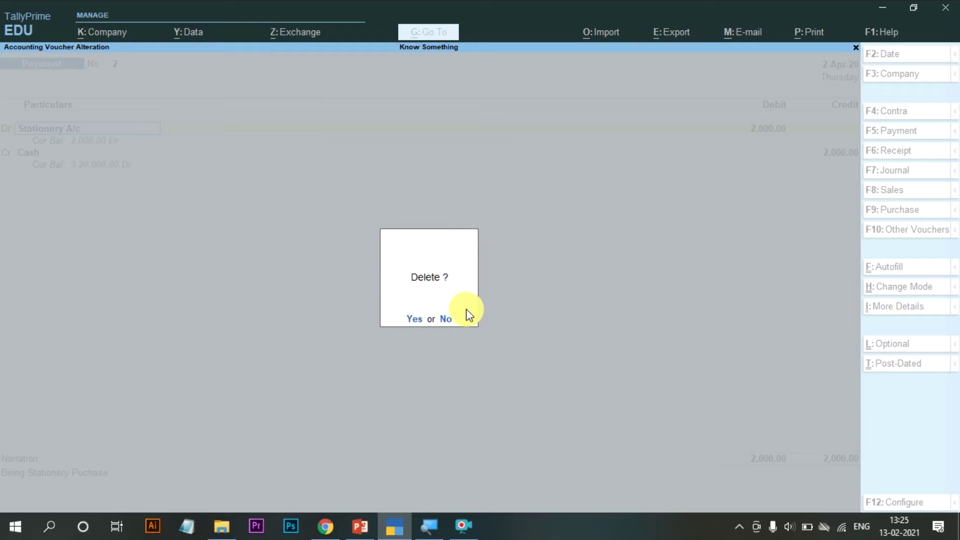
{"action": "key", "text": "n"}
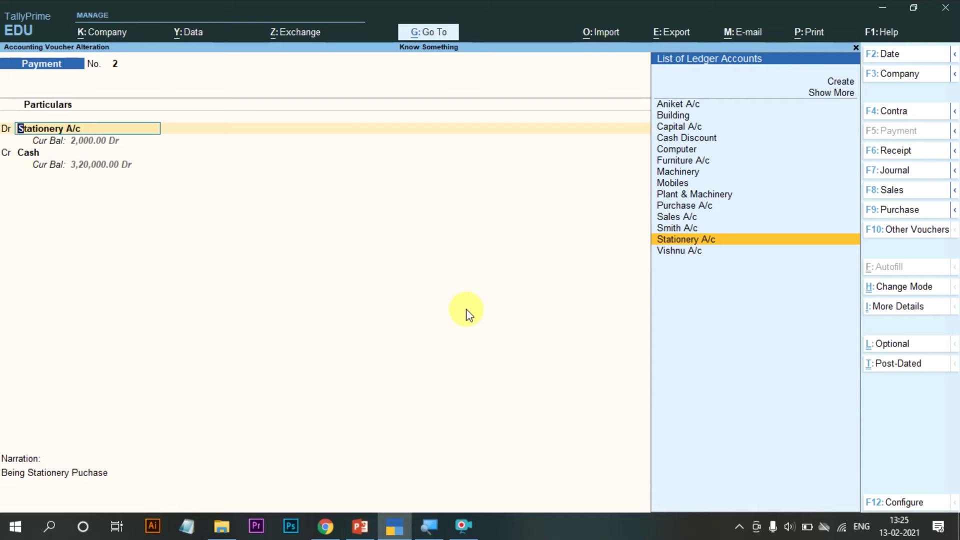
{"action": "left_click", "coordinate": [466, 310]}
{"action": "key", "text": "ctrl+a"}
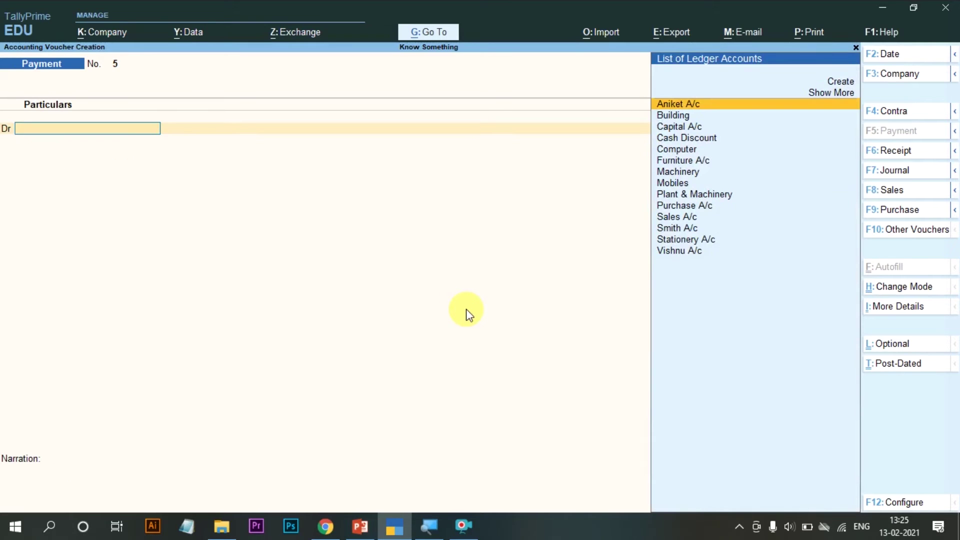
Step: Return to payment voucher No. 2 for Stationery A/c and go from it to the Day Book report
{"action": "key", "text": "Page_Up"}
{"action": "key", "text": "Page_Up"}
{"action": "key", "text": "Page_Up"}
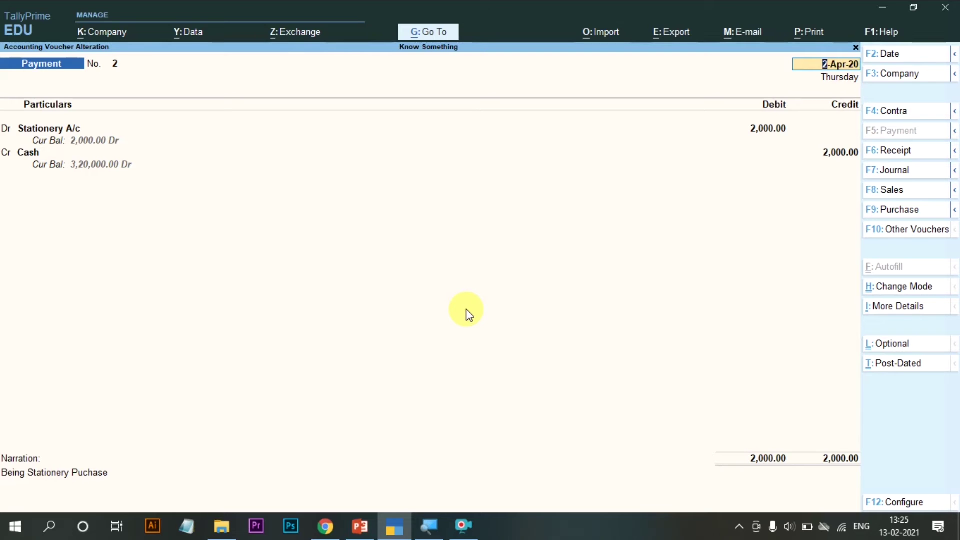
{"action": "key", "text": "alt"}
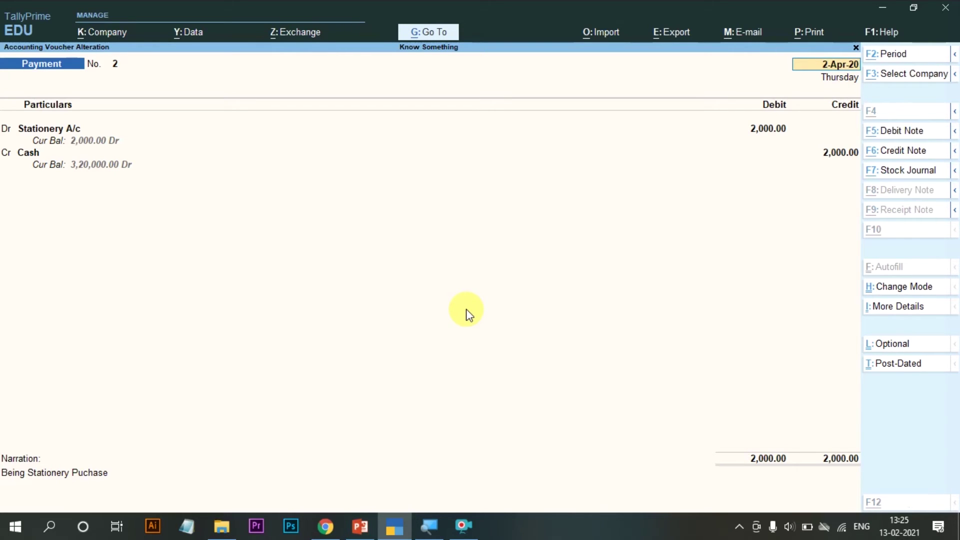
{"action": "key", "text": "alt+g"}
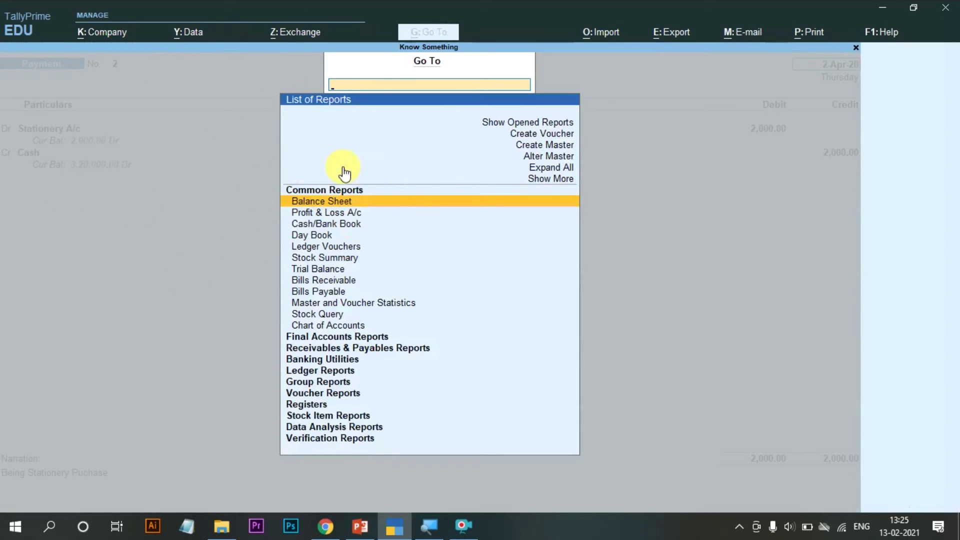
{"action": "key", "text": "Down"}
{"action": "key", "text": "Down"}
{"action": "key", "text": "Down"}
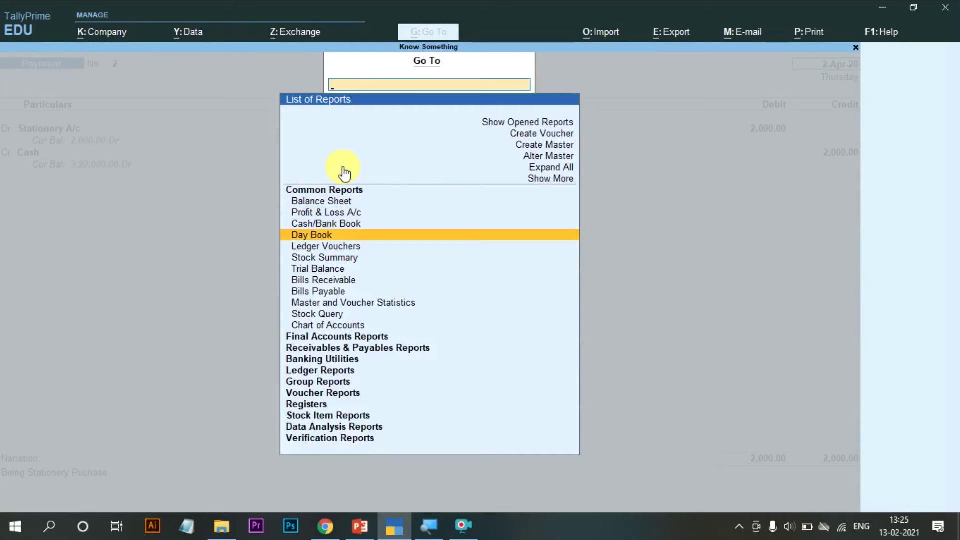
{"action": "key", "text": "Return"}
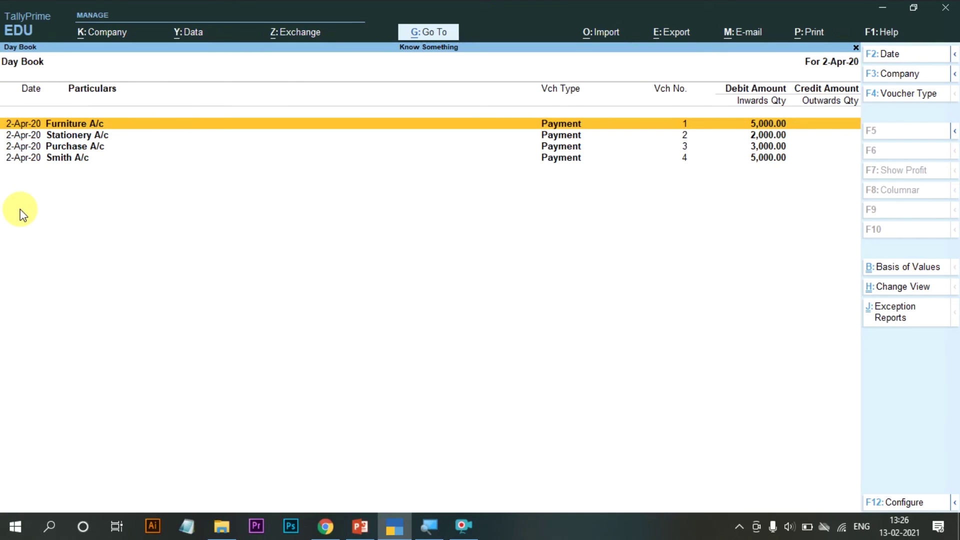
Step: Set the Day Book period from 2-4-2020 to 2-4-2020
{"action": "key", "text": "alt"}
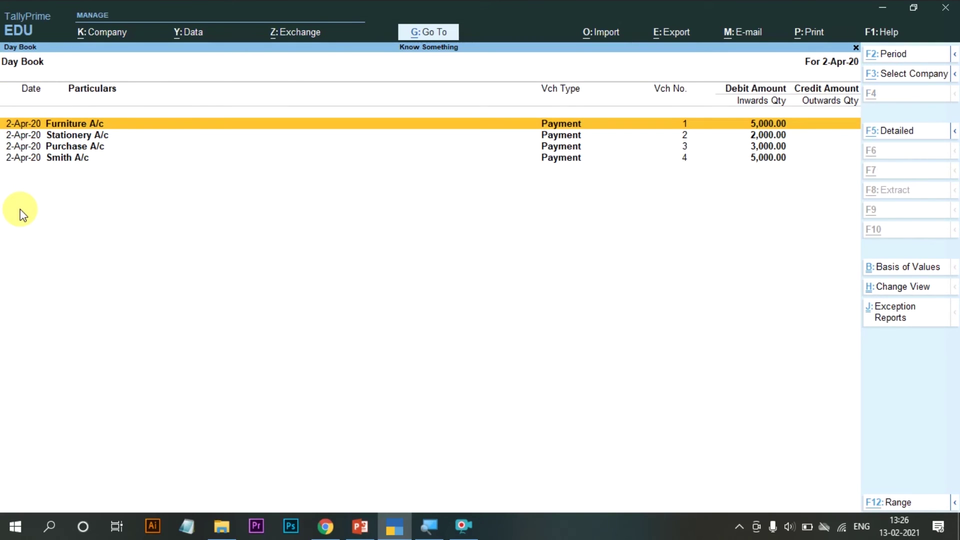
{"action": "key", "text": "alt+F2"}
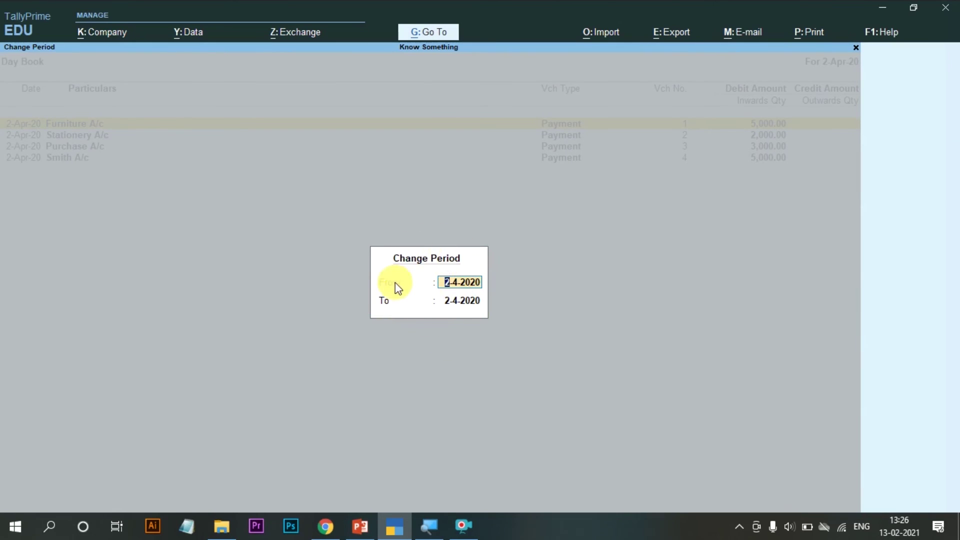
{"action": "key", "text": "Return"}
{"action": "key", "text": "Return"}
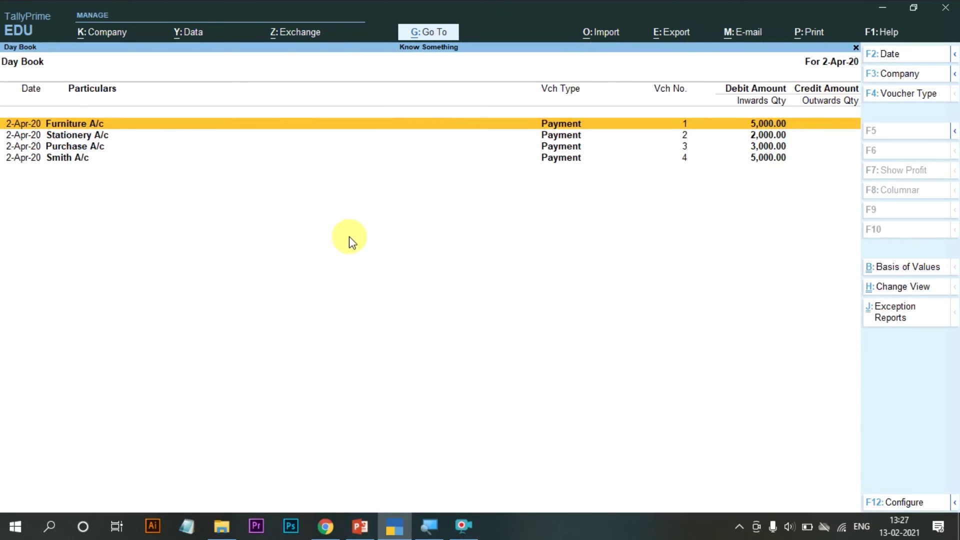
Step: Leave the report for the Gateway of Tally and open the Day Book from there
{"action": "key", "text": "Escape"}
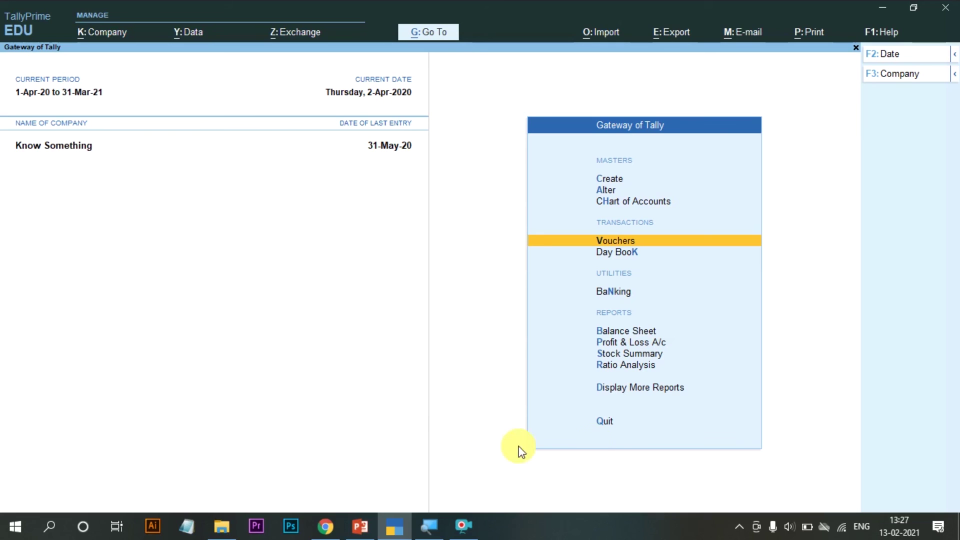
{"action": "left_click", "coordinate": [651, 256]}
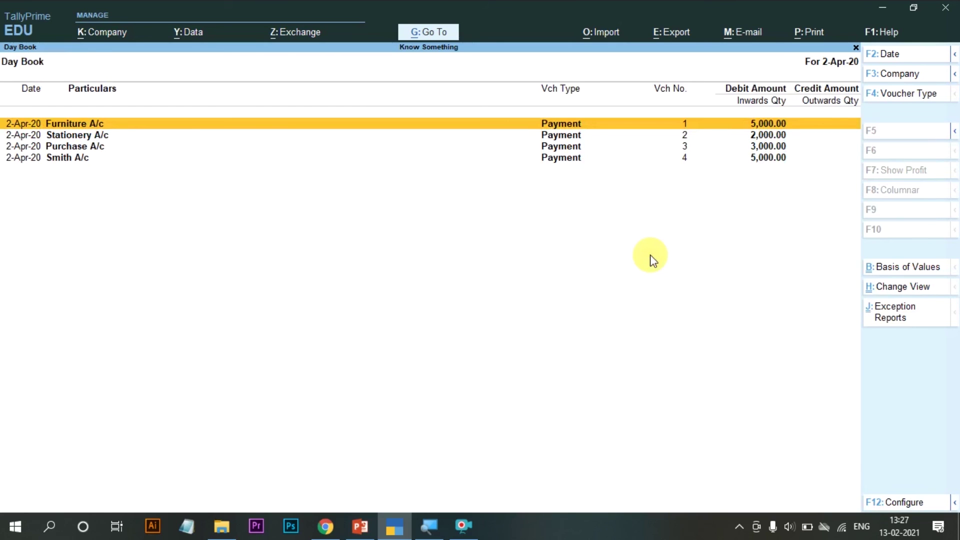